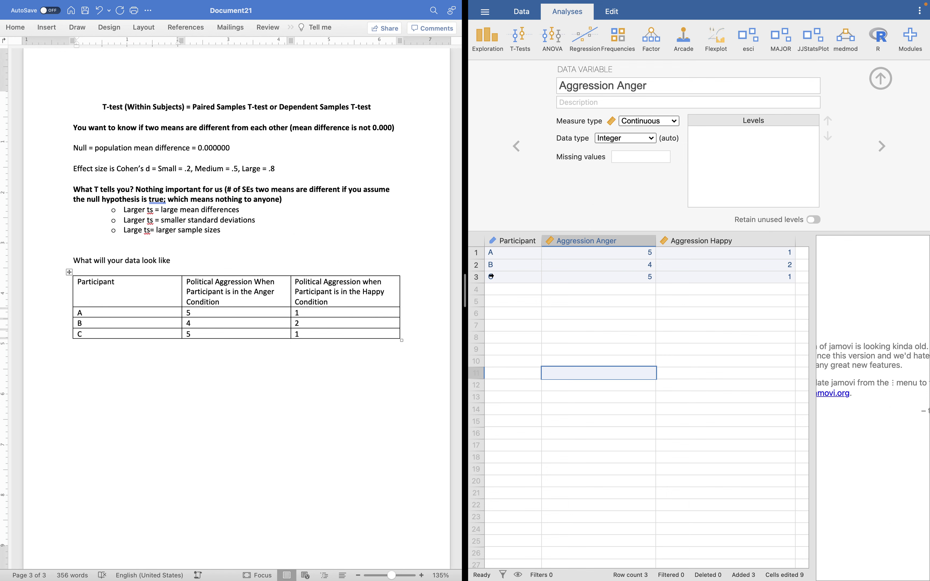
Step: Finish entering participants A–C with Anger scores 5, 4, 5 and Happy scores 1, 2, 1
{"action": "left_click", "coordinate": [647, 323]}
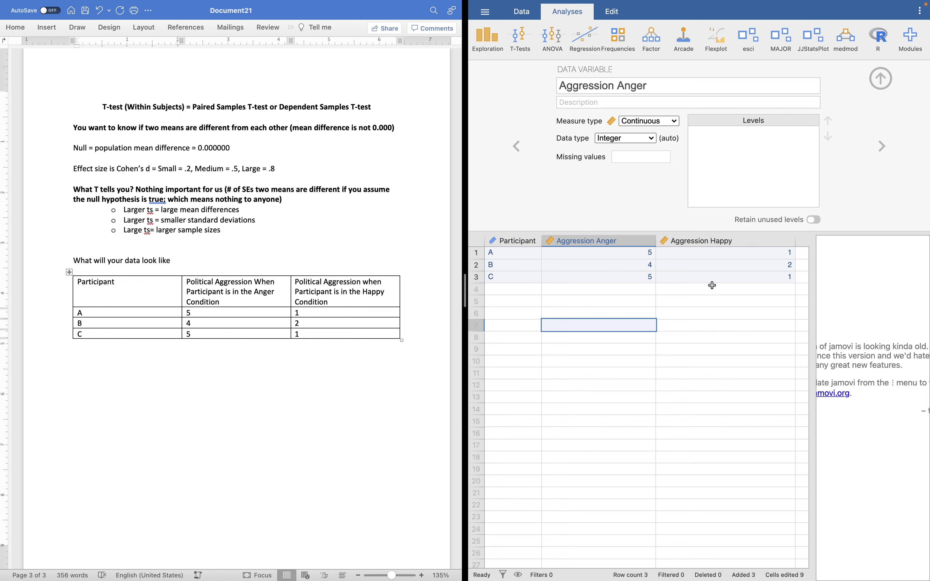
Step: Inspect the Participant, Aggression Anger and Aggression Happy variable settings in turn
{"action": "left_click", "coordinate": [507, 241]}
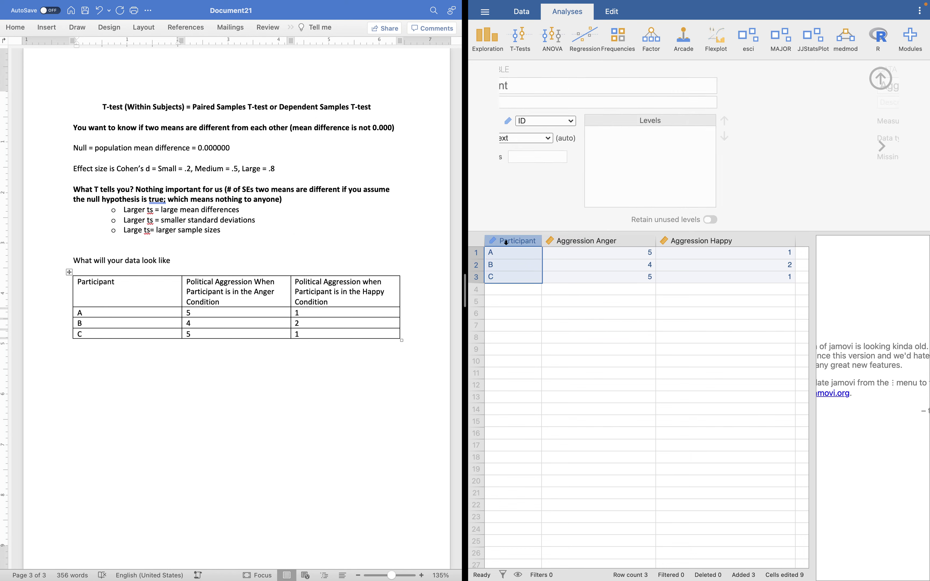
{"action": "left_click", "coordinate": [582, 242]}
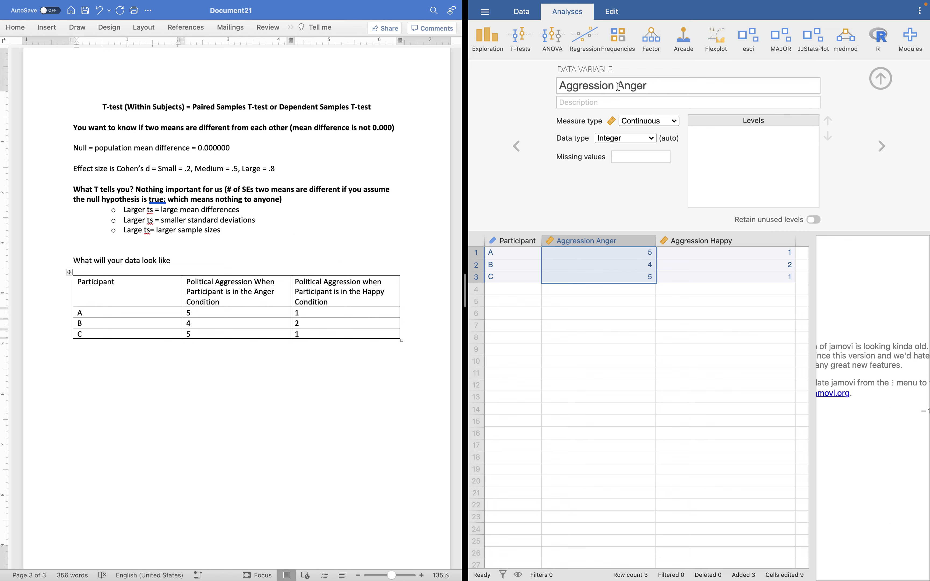
{"action": "left_click", "coordinate": [687, 241]}
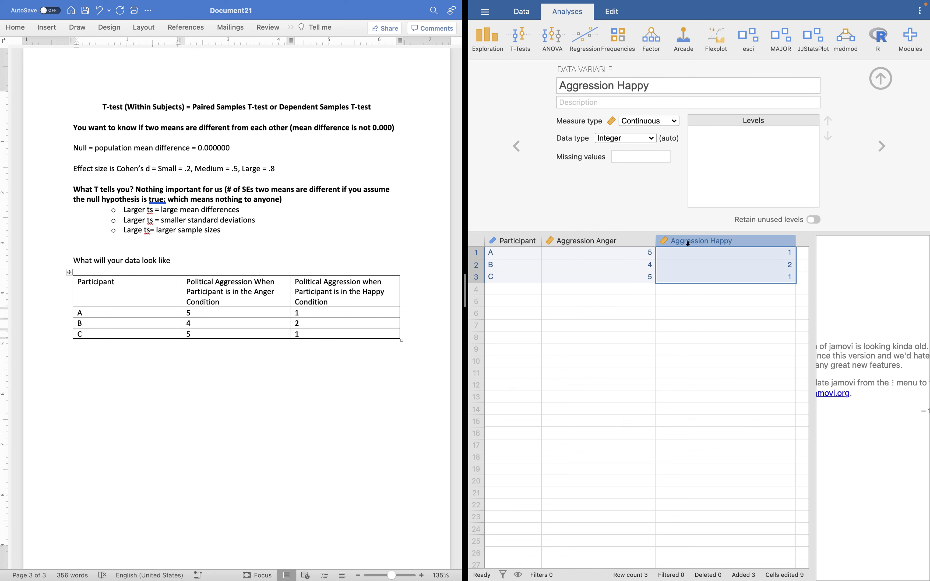
Step: Start a Paired Samples T-Test pairing Aggression Anger with Aggression Happy
{"action": "left_click", "coordinate": [520, 43]}
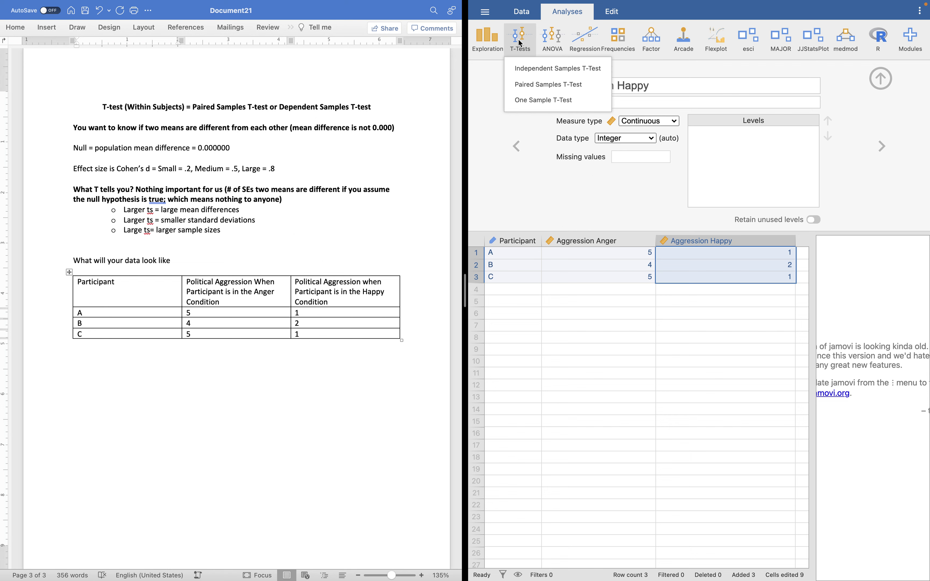
{"action": "left_click", "coordinate": [538, 80]}
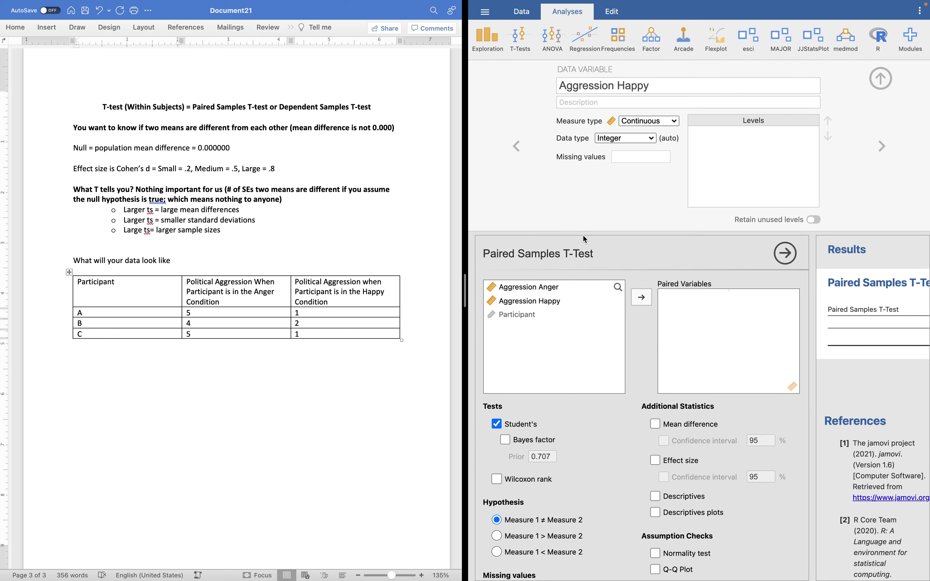
{"action": "left_click", "coordinate": [542, 289]}
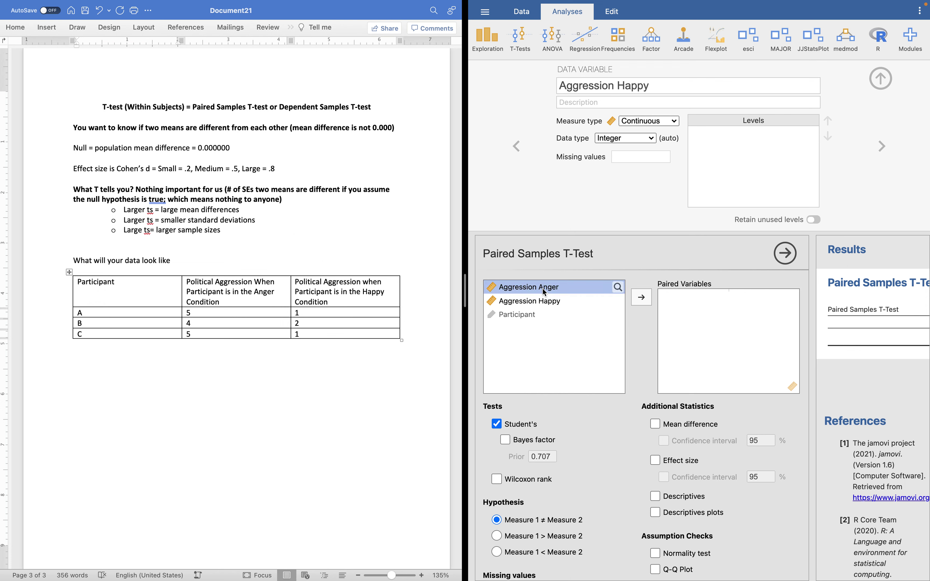
{"action": "left_click", "coordinate": [645, 299]}
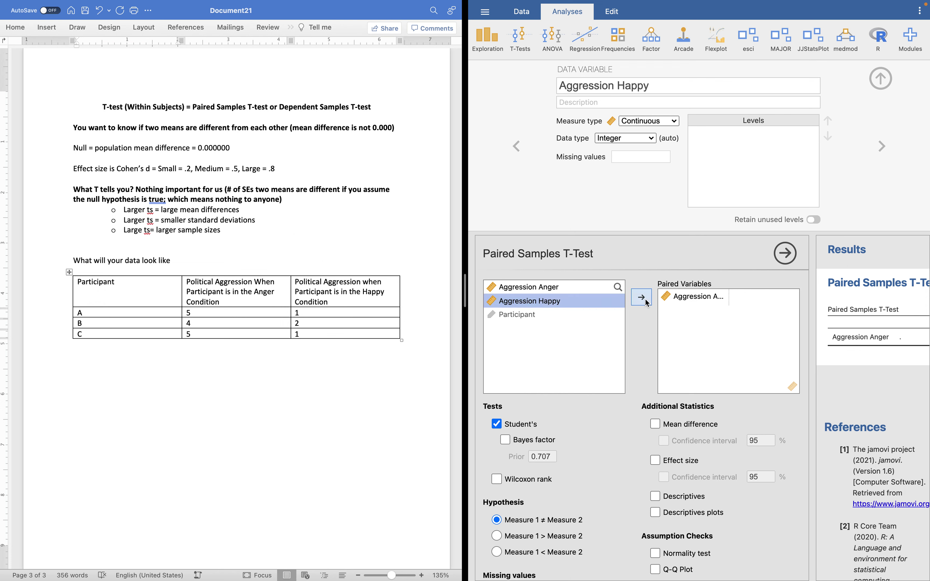
{"action": "left_click", "coordinate": [645, 300]}
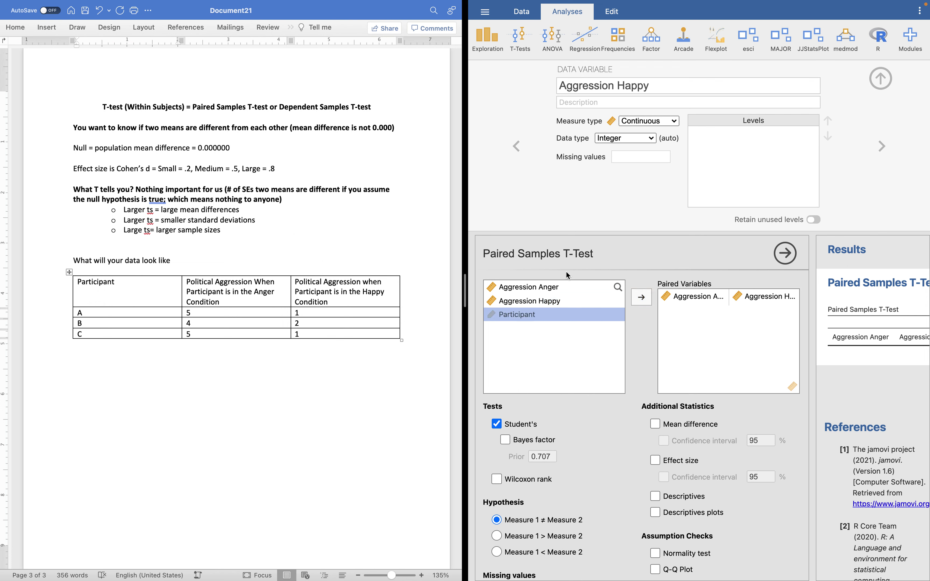
Step: Add a second, reversed pair of Aggression Happy with Aggression Anger
{"action": "left_click", "coordinate": [548, 302]}
{"action": "left_click", "coordinate": [652, 297]}
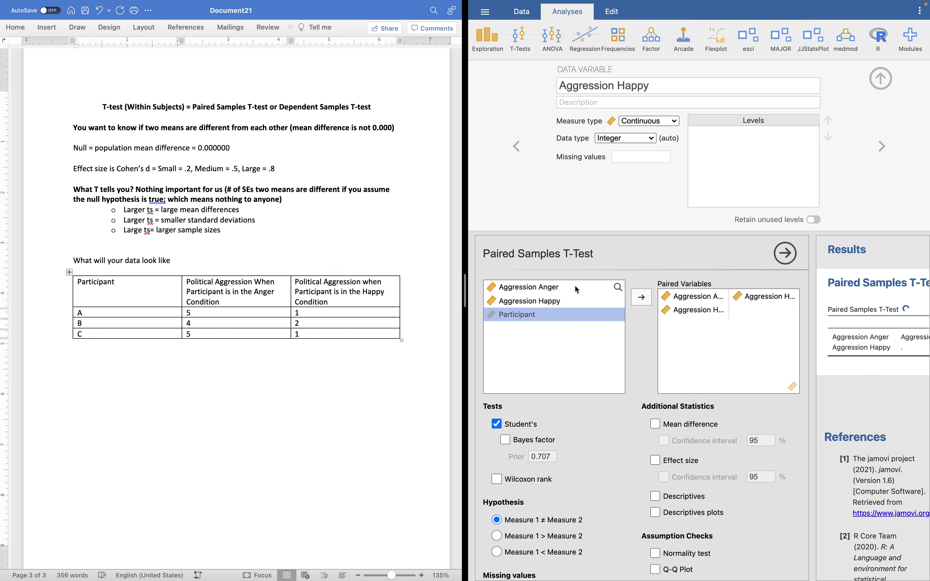
{"action": "left_click", "coordinate": [570, 285]}
{"action": "left_click", "coordinate": [641, 298]}
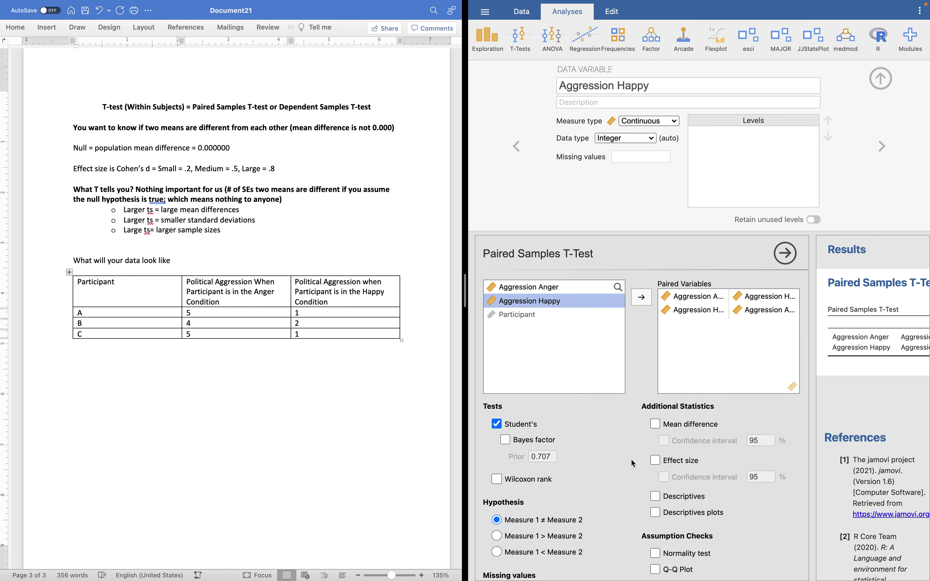
{"action": "scroll", "coordinate": [631, 461], "scroll_direction": "down", "scroll_amount": 3}
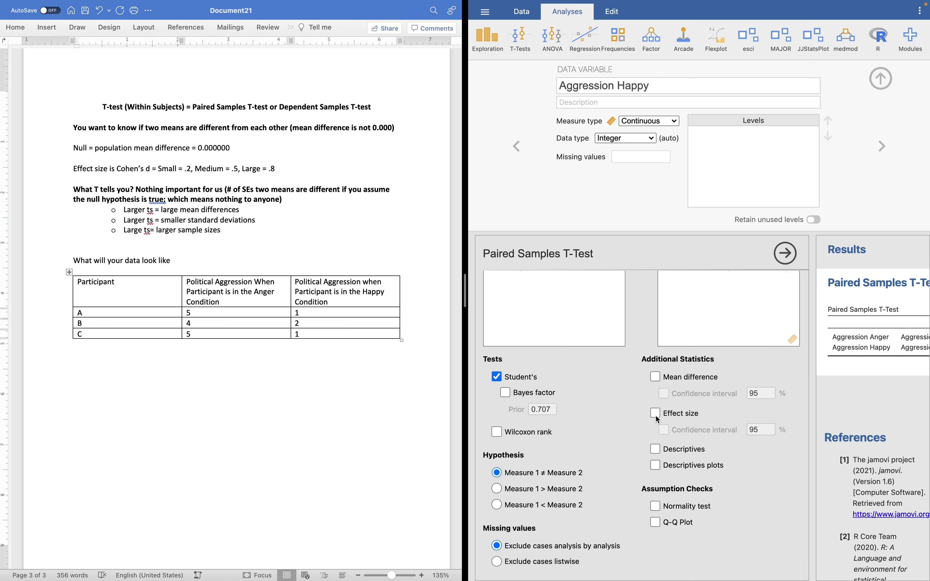
Step: Add effect size with confidence interval, the Wilcoxon signed-rank test and descriptives to the t-test
{"action": "left_click", "coordinate": [655, 414]}
{"action": "left_click", "coordinate": [664, 430]}
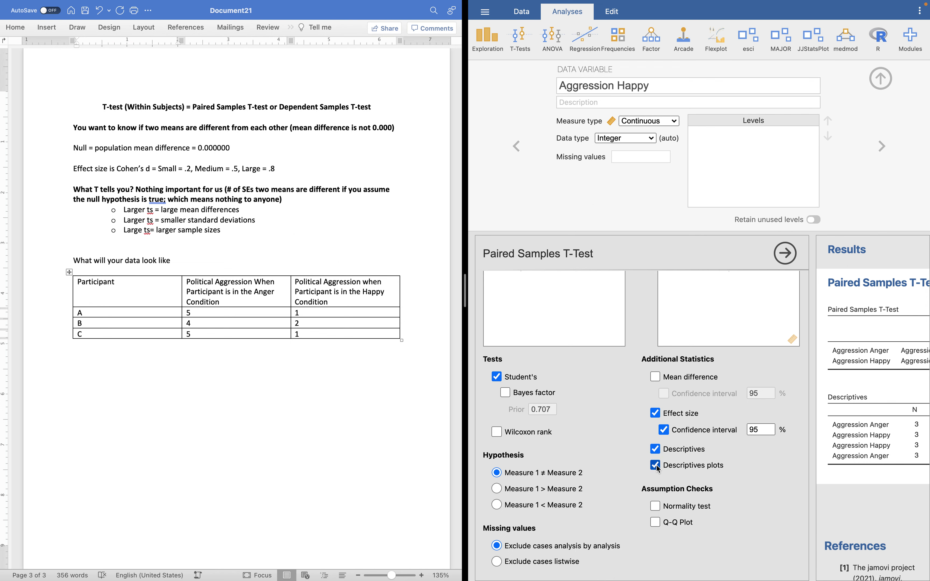
{"action": "left_click", "coordinate": [498, 433]}
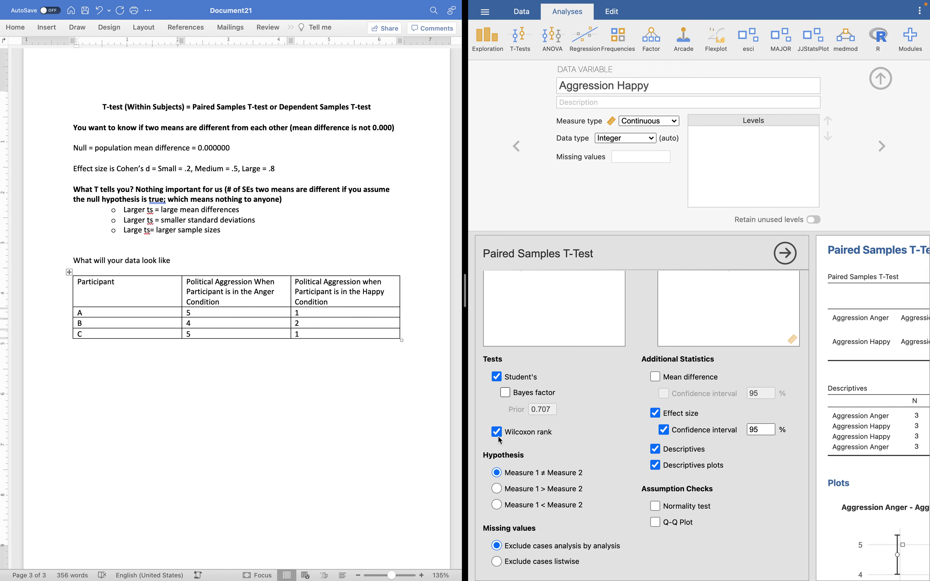
{"action": "left_click", "coordinate": [499, 377]}
{"action": "left_click", "coordinate": [791, 260]}
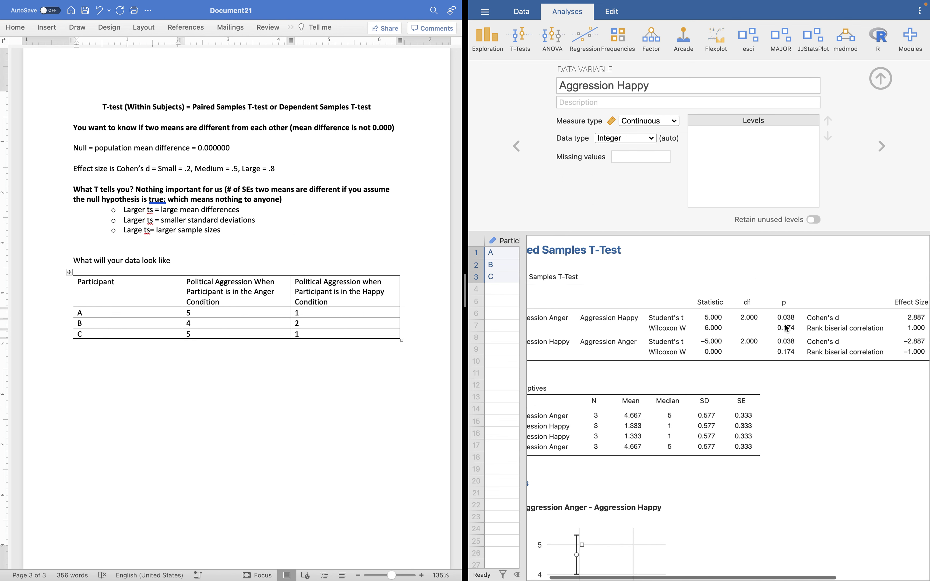
{"action": "scroll", "coordinate": [753, 330], "scroll_direction": "right", "scroll_amount": 5}
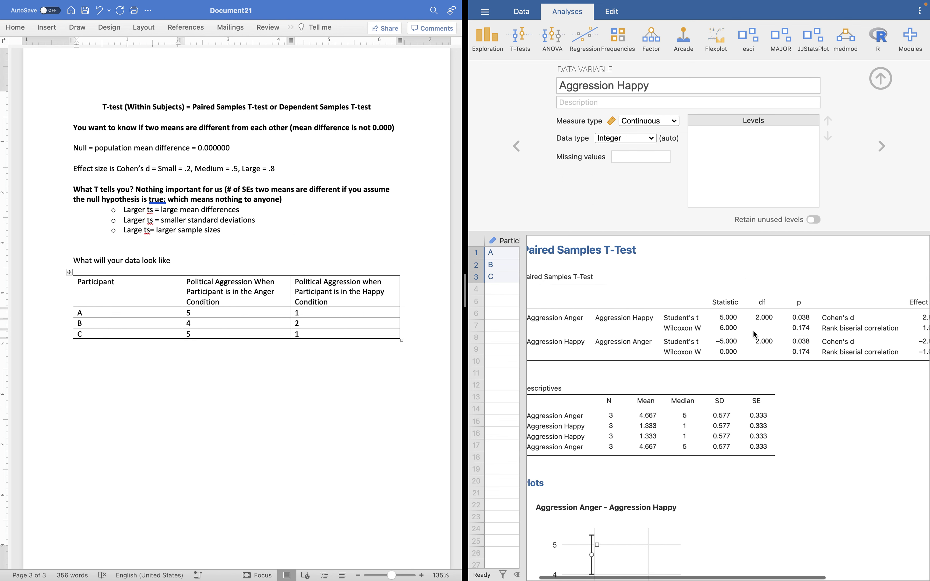
{"action": "scroll", "coordinate": [814, 333], "scroll_direction": "left", "scroll_amount": 5}
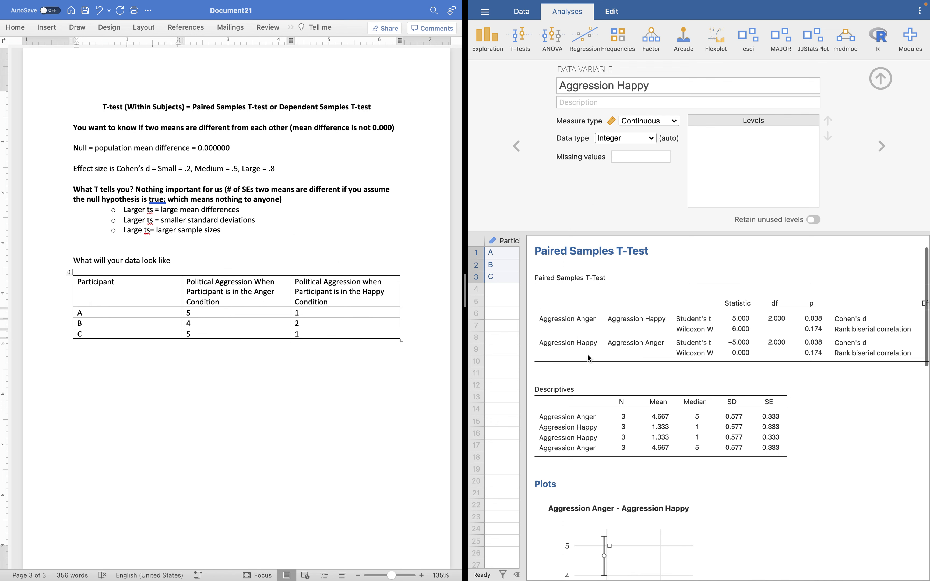
{"action": "scroll", "coordinate": [587, 349], "scroll_direction": "down", "scroll_amount": 1}
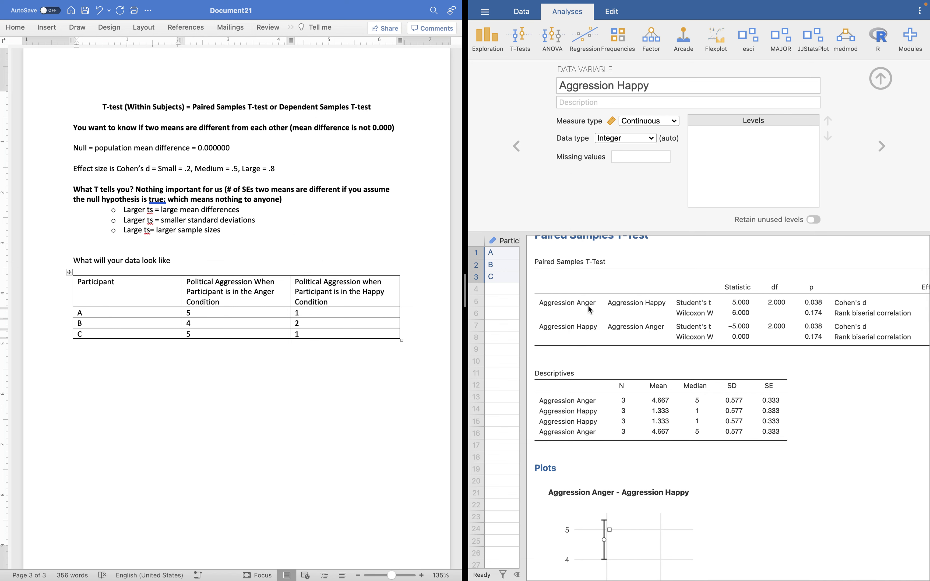
{"action": "scroll", "coordinate": [626, 360], "scroll_direction": "down", "scroll_amount": 10}
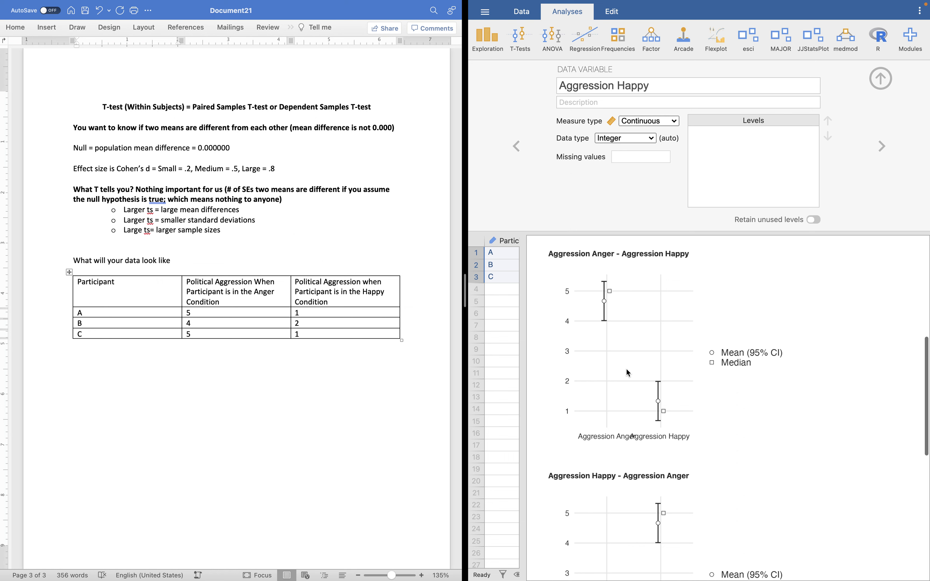
{"action": "scroll", "coordinate": [627, 372], "scroll_direction": "up", "scroll_amount": 2}
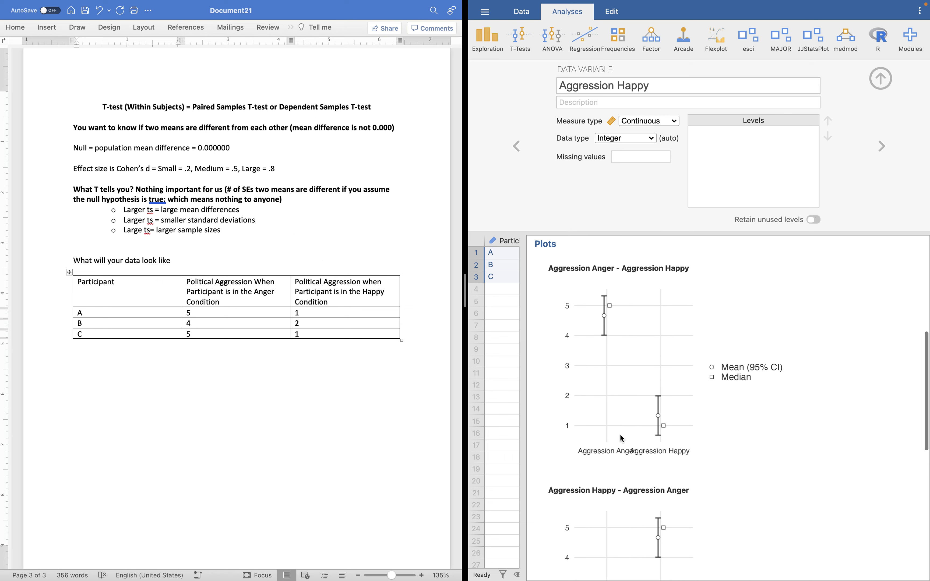
{"action": "scroll", "coordinate": [622, 438], "scroll_direction": "up", "scroll_amount": 2}
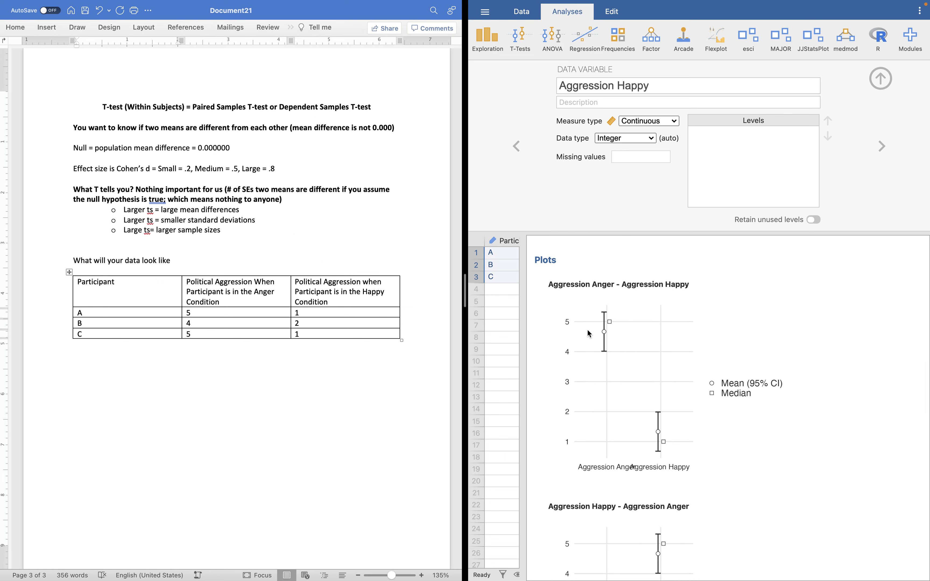
{"action": "scroll", "coordinate": [609, 350], "scroll_direction": "up", "scroll_amount": 10}
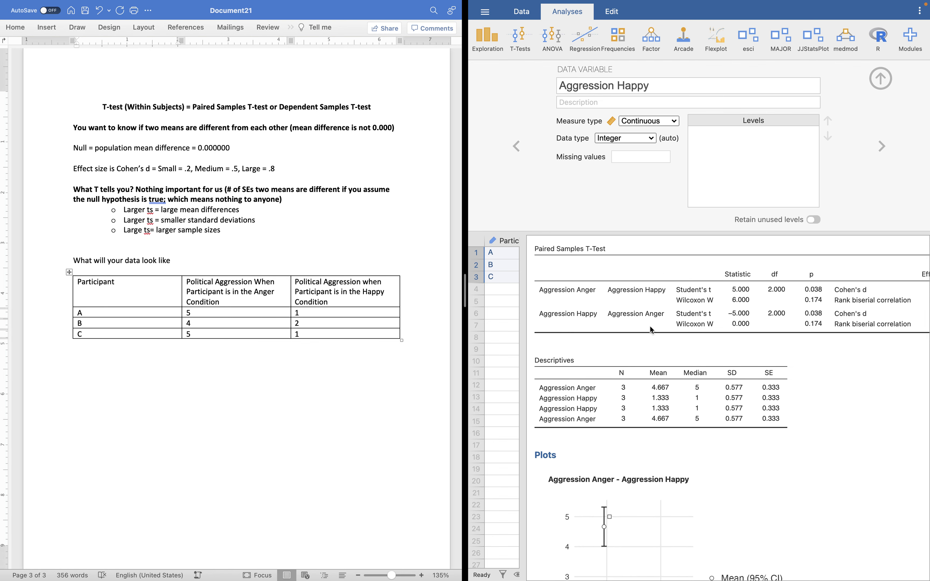
{"action": "scroll", "coordinate": [651, 325], "scroll_direction": "right", "scroll_amount": 6}
{"action": "scroll", "coordinate": [650, 324], "scroll_direction": "right", "scroll_amount": 1}
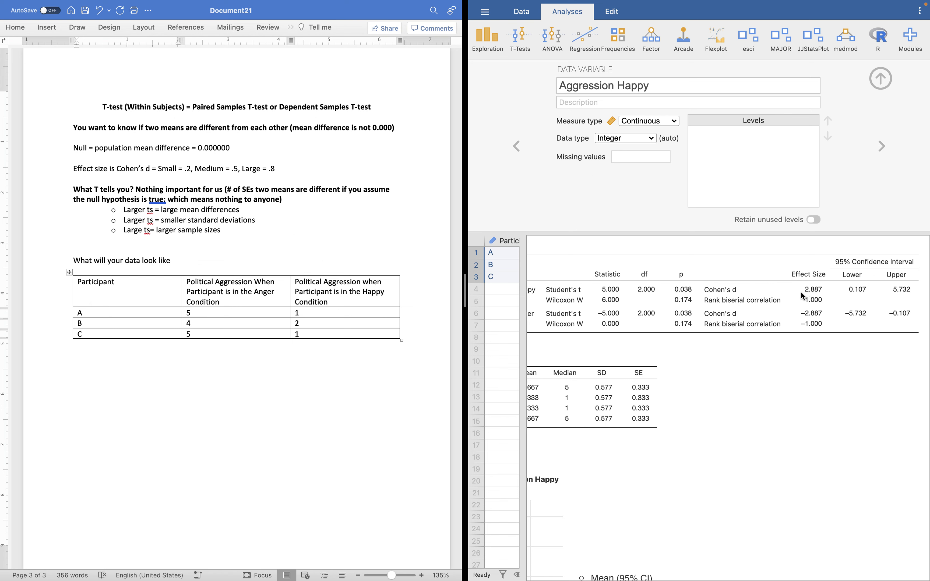
{"action": "scroll", "coordinate": [801, 291], "scroll_direction": "left", "scroll_amount": 1}
{"action": "scroll", "coordinate": [809, 320], "scroll_direction": "left", "scroll_amount": 6}
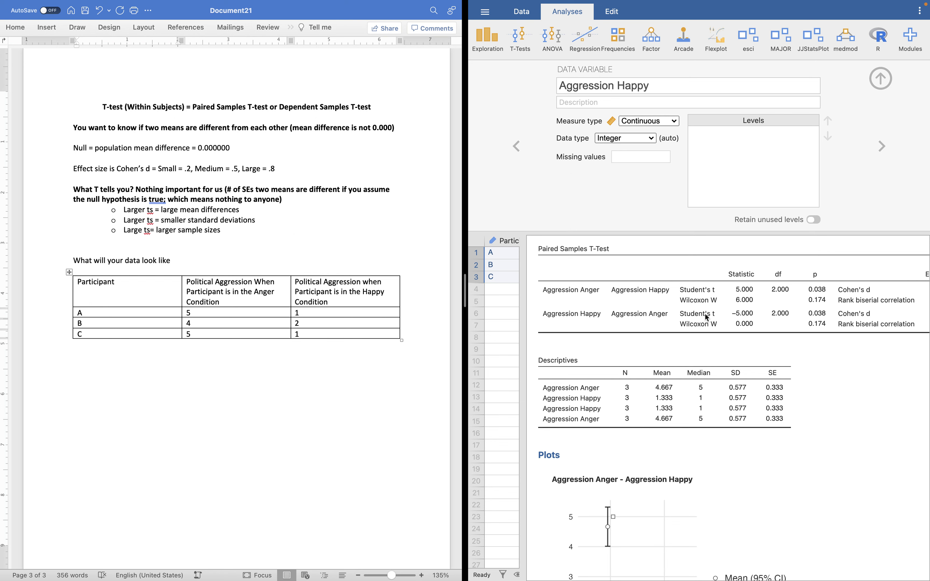
{"action": "scroll", "coordinate": [708, 318], "scroll_direction": "right", "scroll_amount": 7}
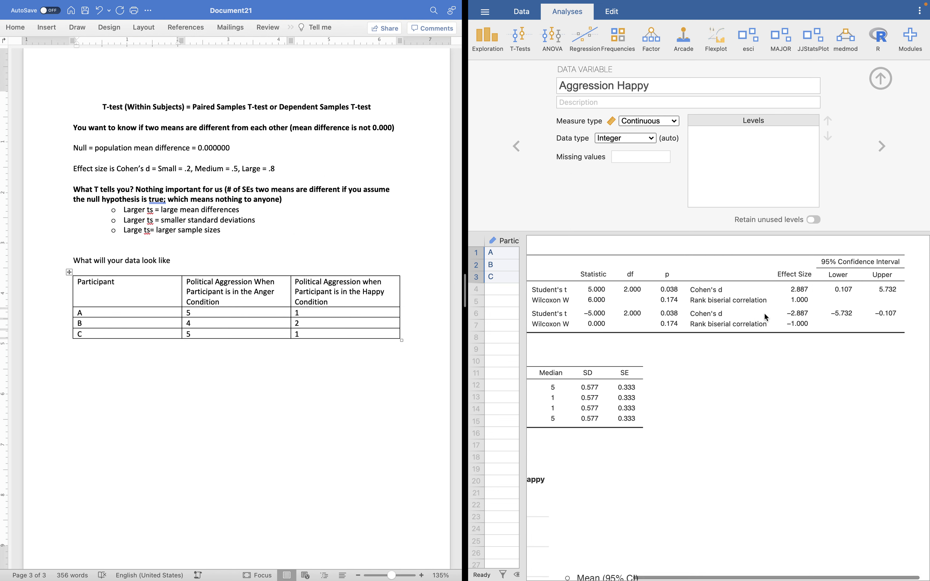
{"action": "scroll", "coordinate": [858, 319], "scroll_direction": "left", "scroll_amount": 7}
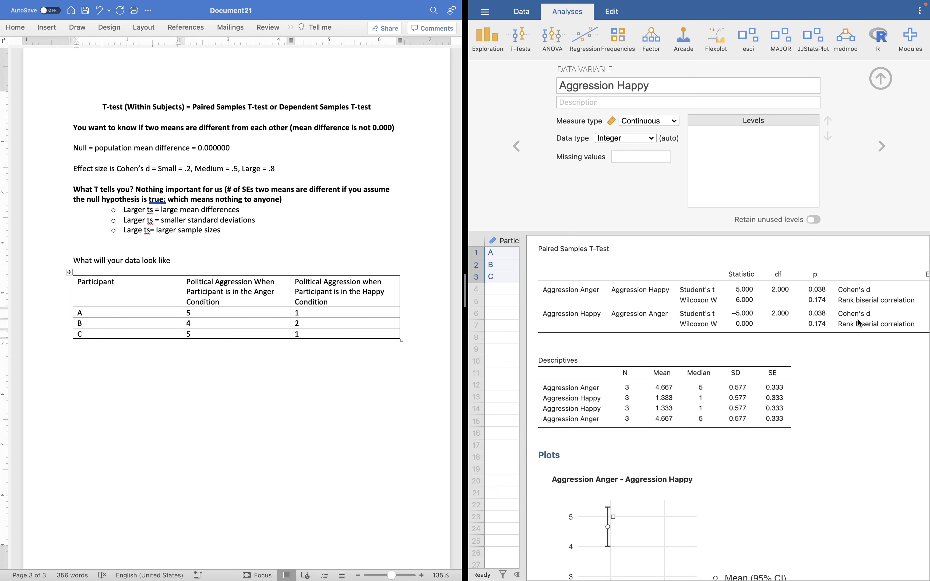
Step: Remove the reversed Happy–Anger pair, leaving only Aggression Anger versus Aggression Happy
{"action": "left_click", "coordinate": [636, 314]}
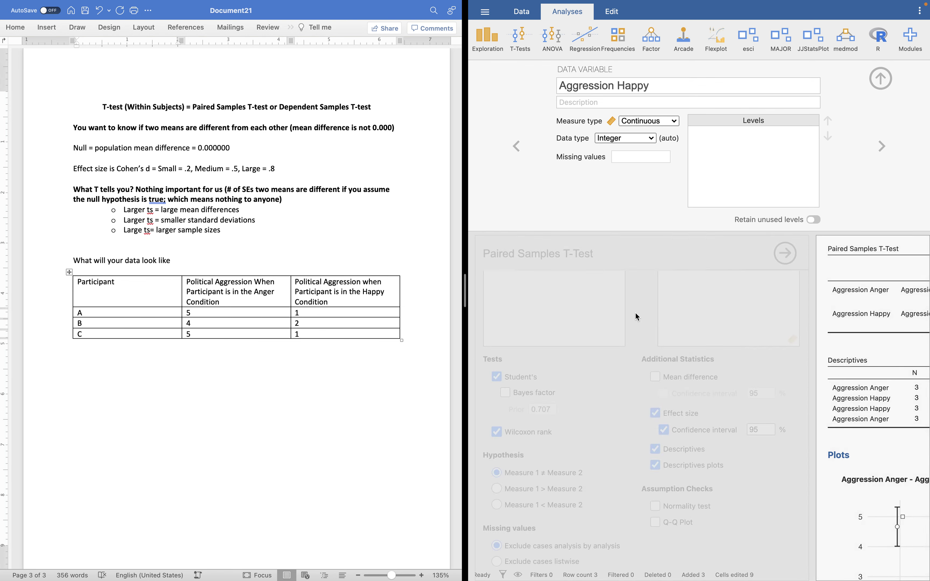
{"action": "left_click", "coordinate": [692, 311]}
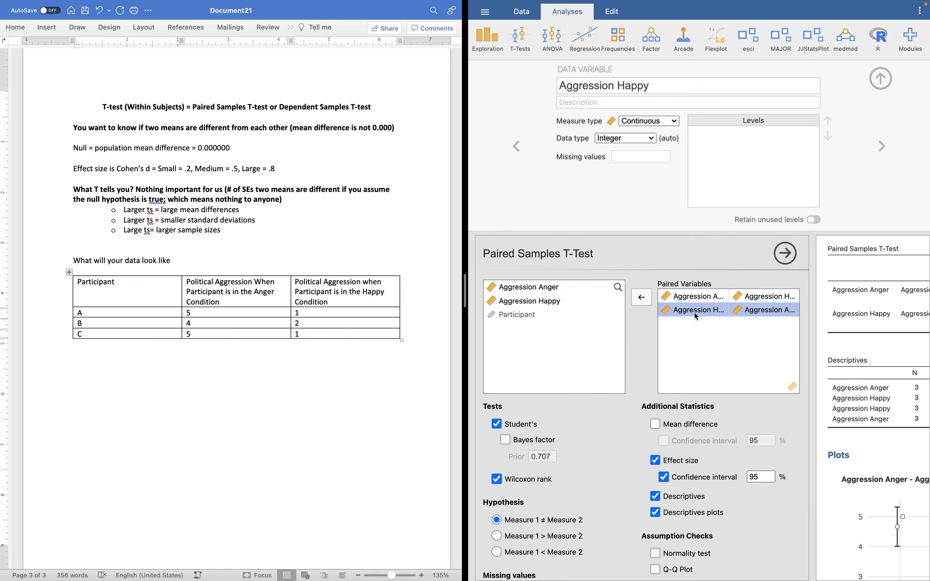
{"action": "left_click", "coordinate": [641, 297]}
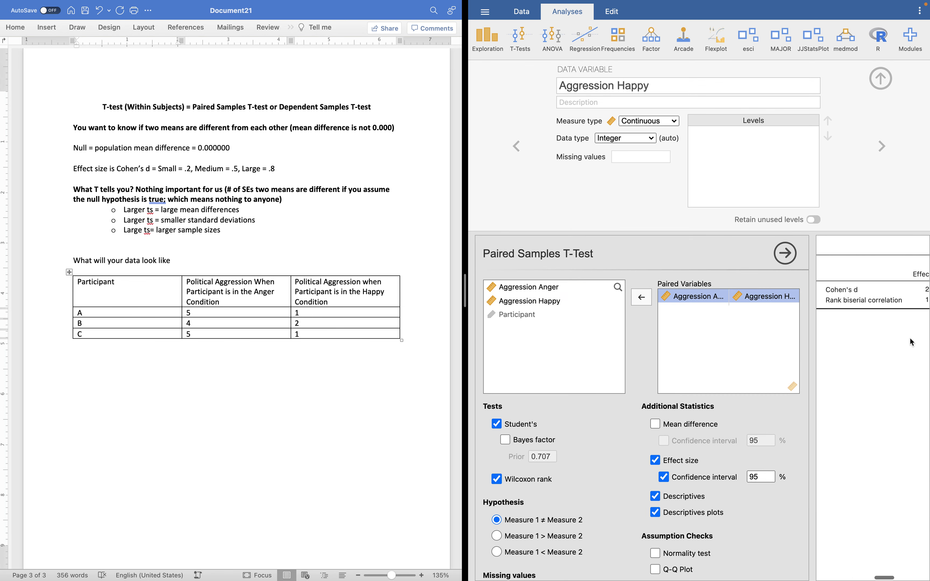
{"action": "left_click", "coordinate": [794, 257]}
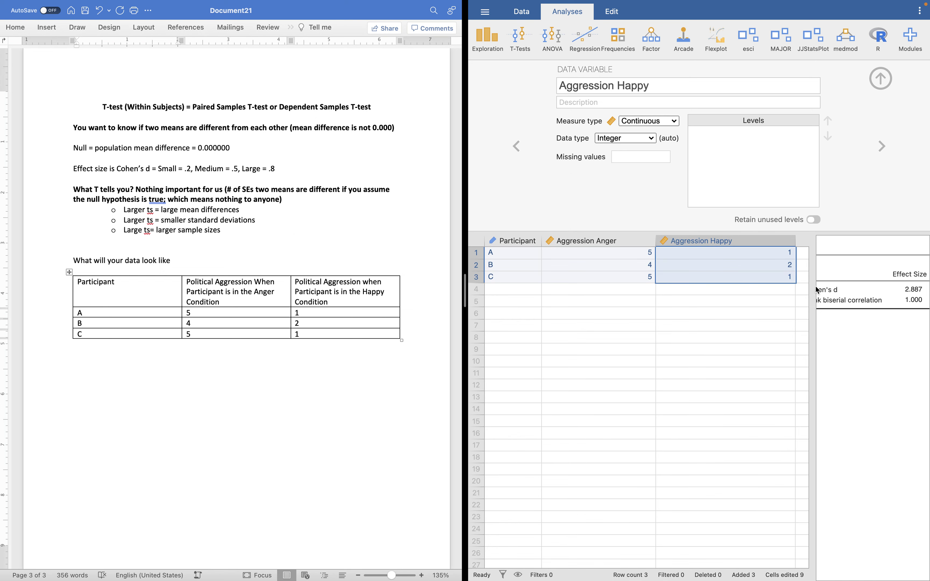
Step: Widen the results panel over the data sheet and review the descriptives and plot
{"action": "left_click_drag", "start_coordinate": [813, 285], "coordinate": [523, 385]}
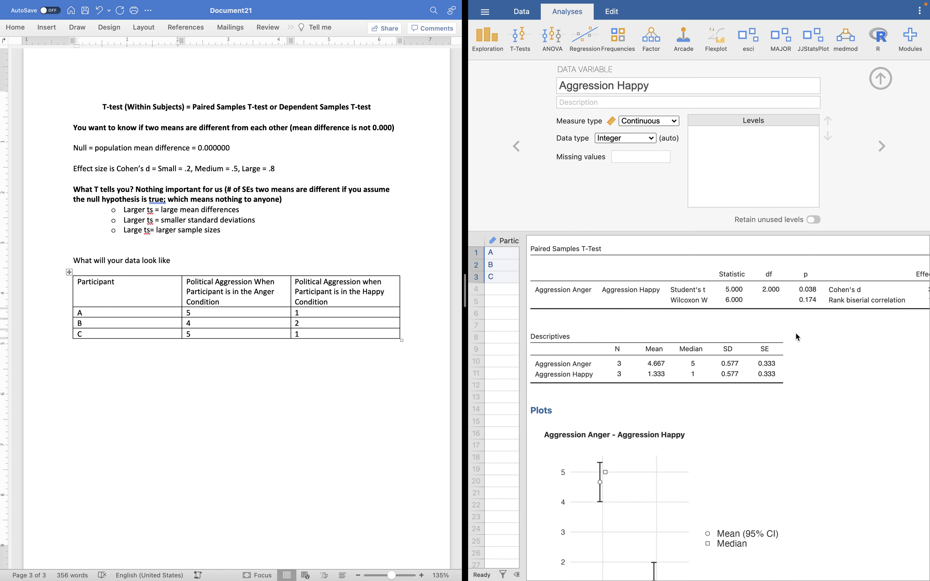
{"action": "scroll", "coordinate": [763, 427], "scroll_direction": "down", "scroll_amount": 3}
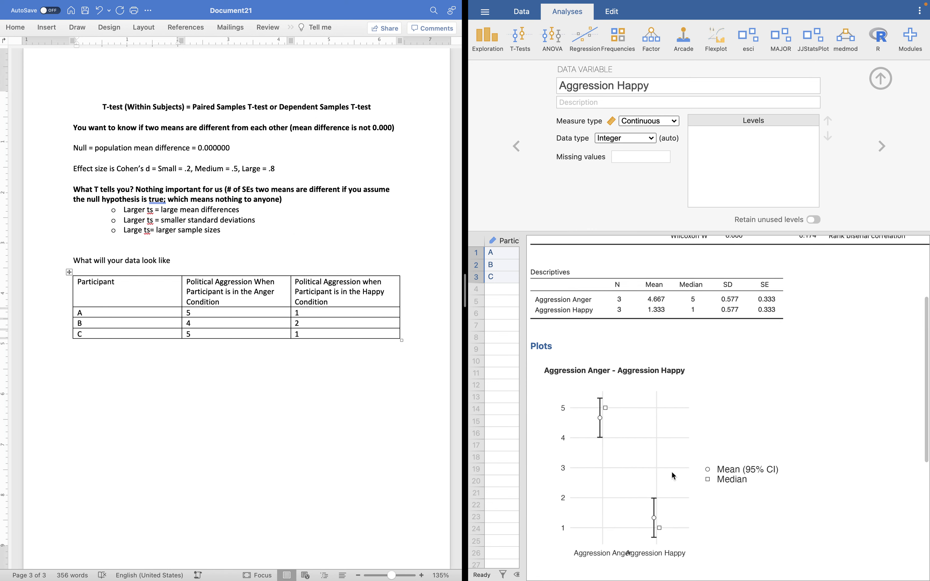
{"action": "scroll", "coordinate": [624, 519], "scroll_direction": "down", "scroll_amount": 2}
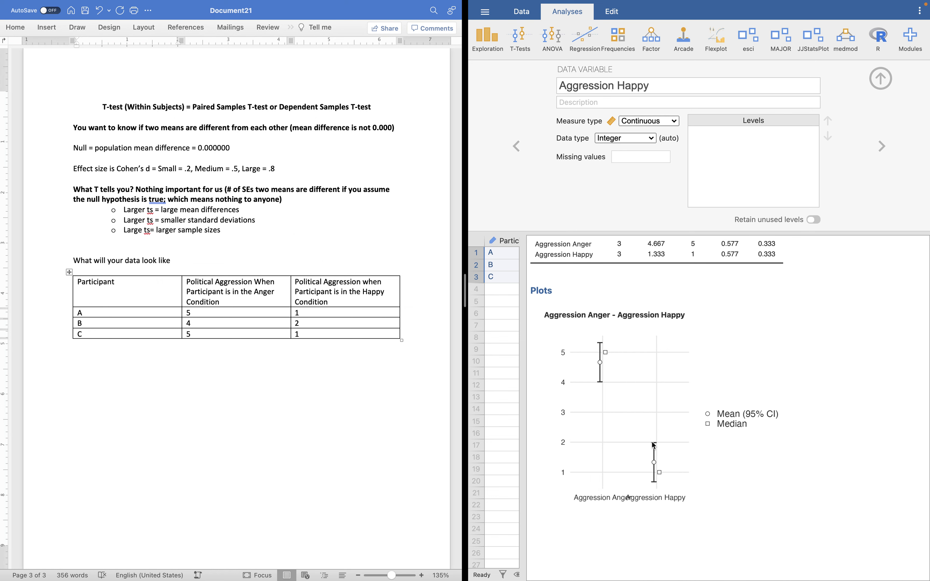
{"action": "scroll", "coordinate": [678, 463], "scroll_direction": "up", "scroll_amount": 1}
{"action": "scroll", "coordinate": [677, 463], "scroll_direction": "up", "scroll_amount": 10}
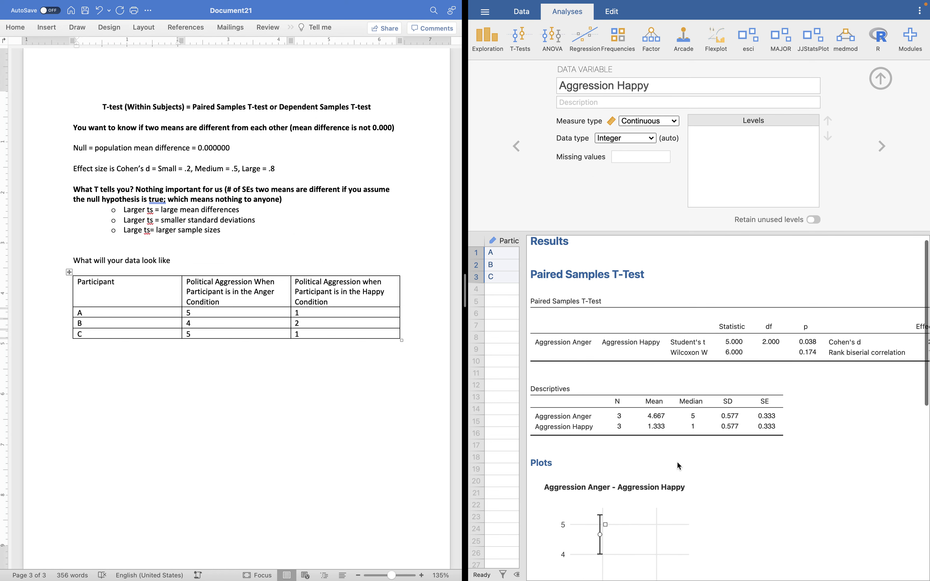
{"action": "scroll", "coordinate": [707, 379], "scroll_direction": "right", "scroll_amount": 3}
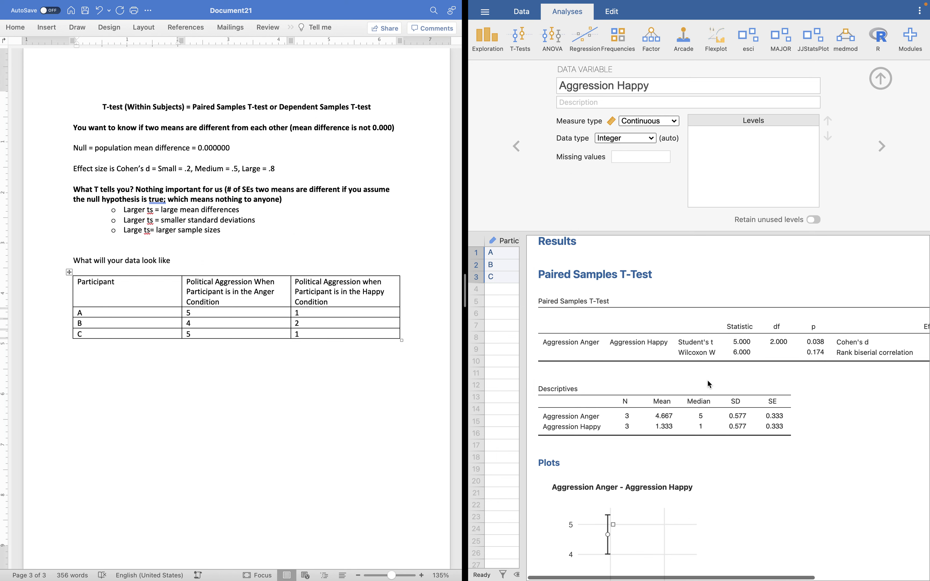
{"action": "scroll", "coordinate": [741, 366], "scroll_direction": "right", "scroll_amount": 5}
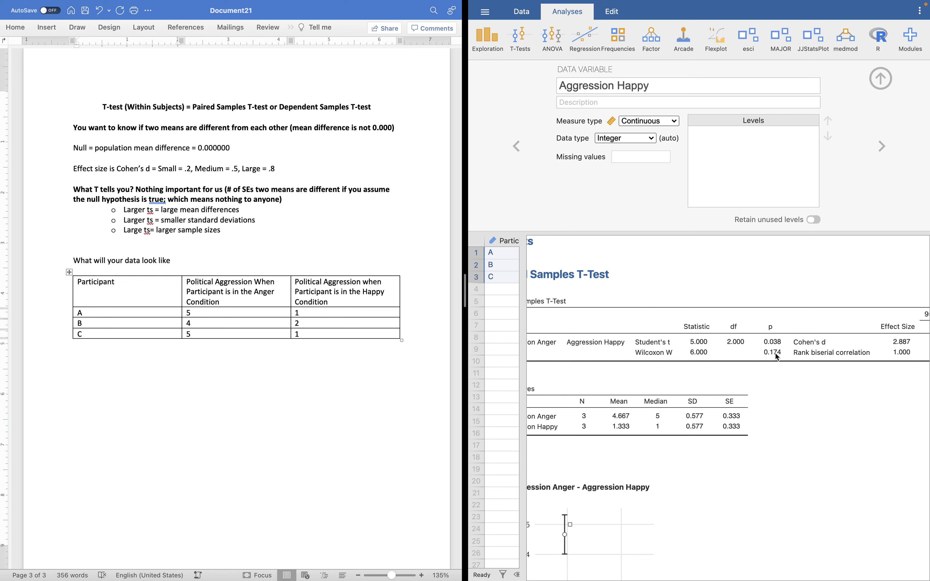
{"action": "scroll", "coordinate": [774, 353], "scroll_direction": "right", "scroll_amount": 3}
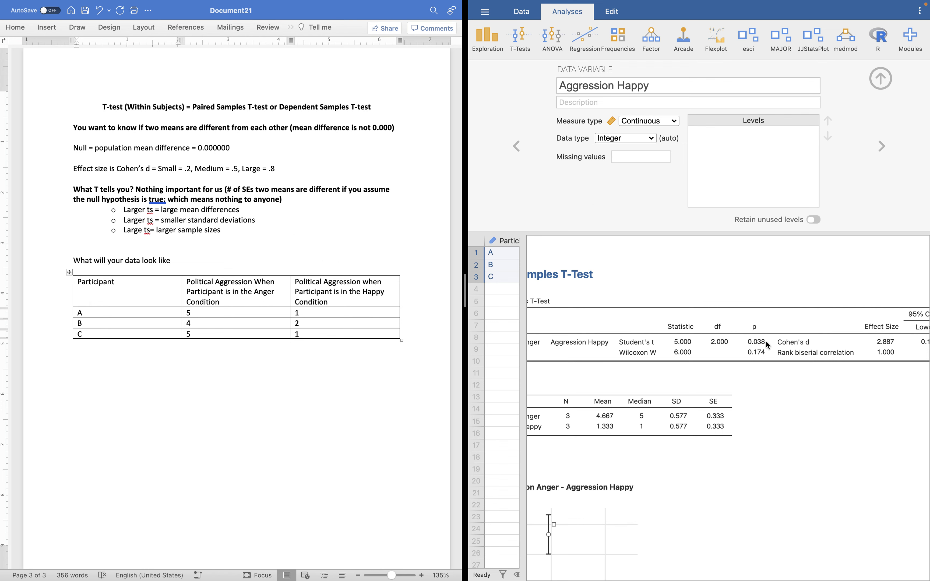
{"action": "scroll", "coordinate": [770, 343], "scroll_direction": "right", "scroll_amount": 5}
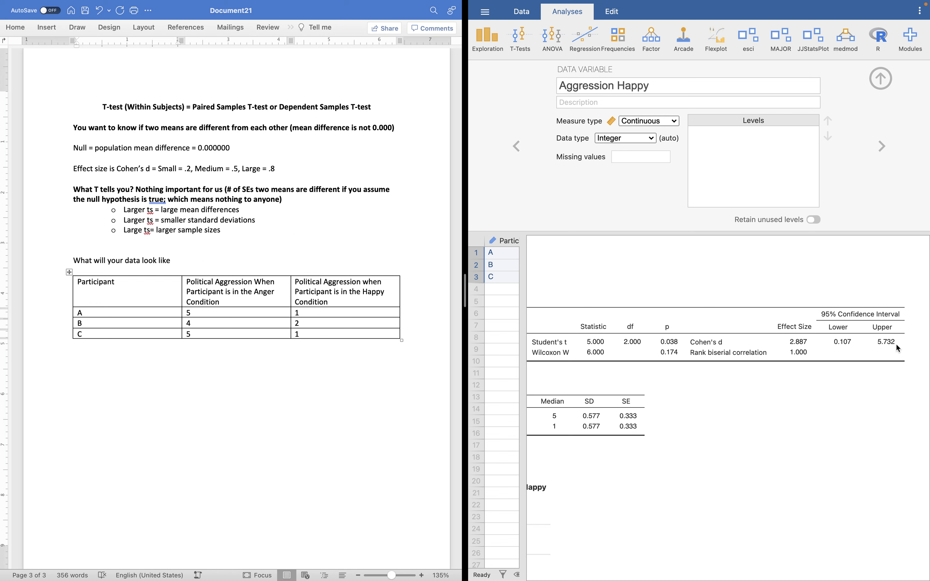
{"action": "scroll", "coordinate": [896, 344], "scroll_direction": "down", "scroll_amount": 1}
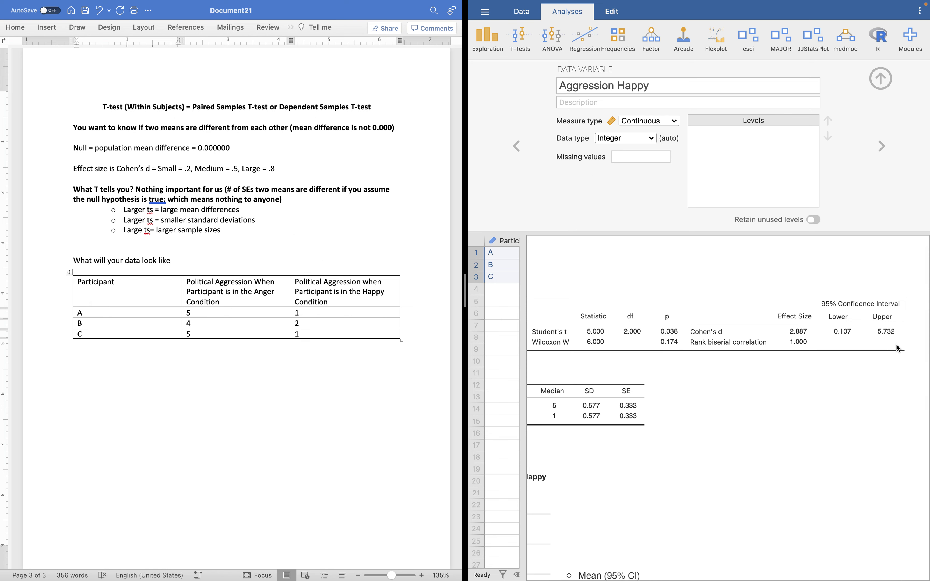
{"action": "scroll", "coordinate": [872, 372], "scroll_direction": "down", "scroll_amount": 1}
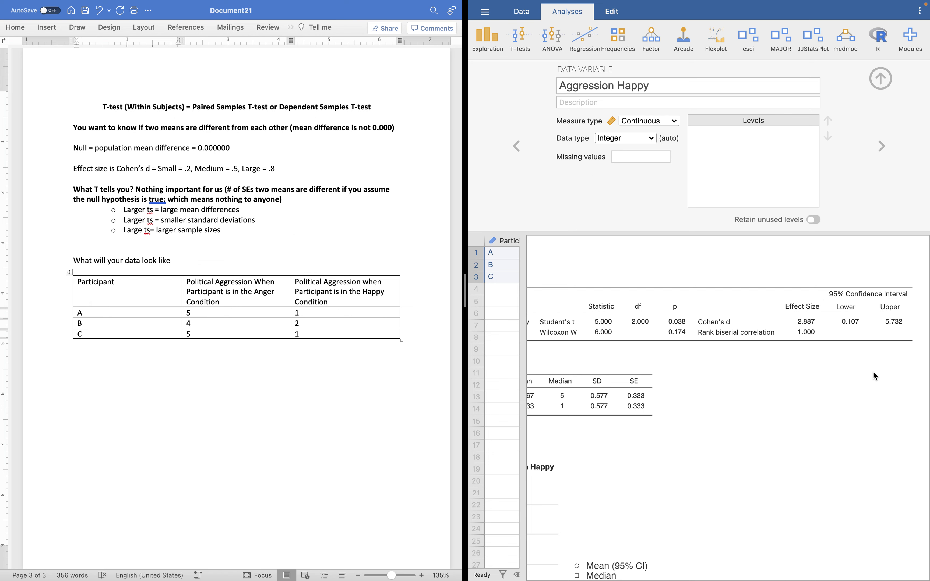
{"action": "scroll", "coordinate": [812, 417], "scroll_direction": "left", "scroll_amount": 5}
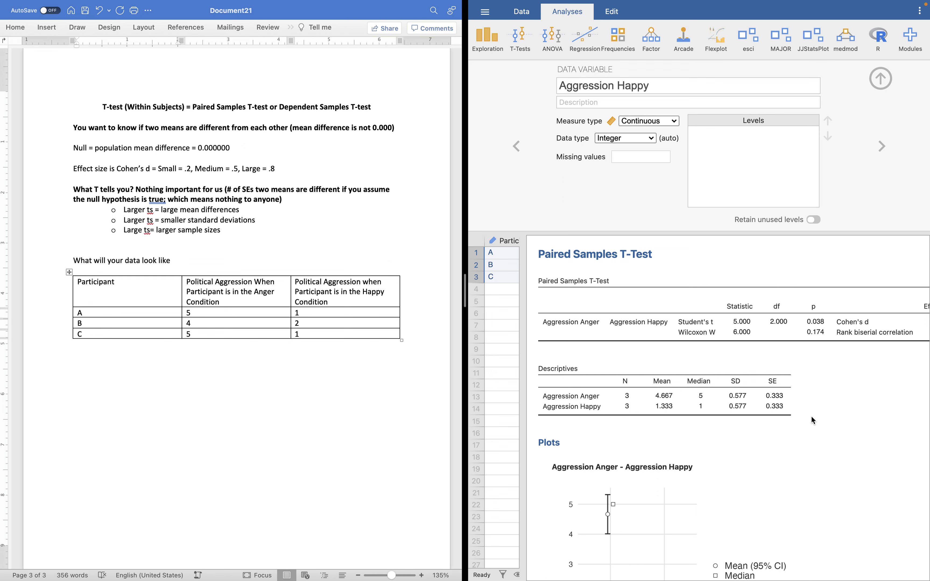
{"action": "scroll", "coordinate": [784, 437], "scroll_direction": "down", "scroll_amount": 2}
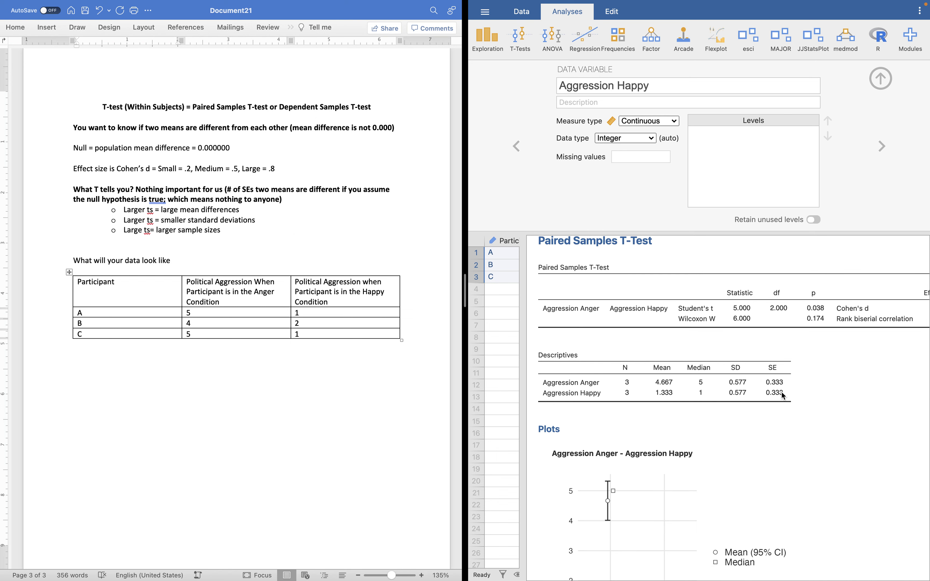
{"action": "scroll", "coordinate": [757, 424], "scroll_direction": "down", "scroll_amount": 5}
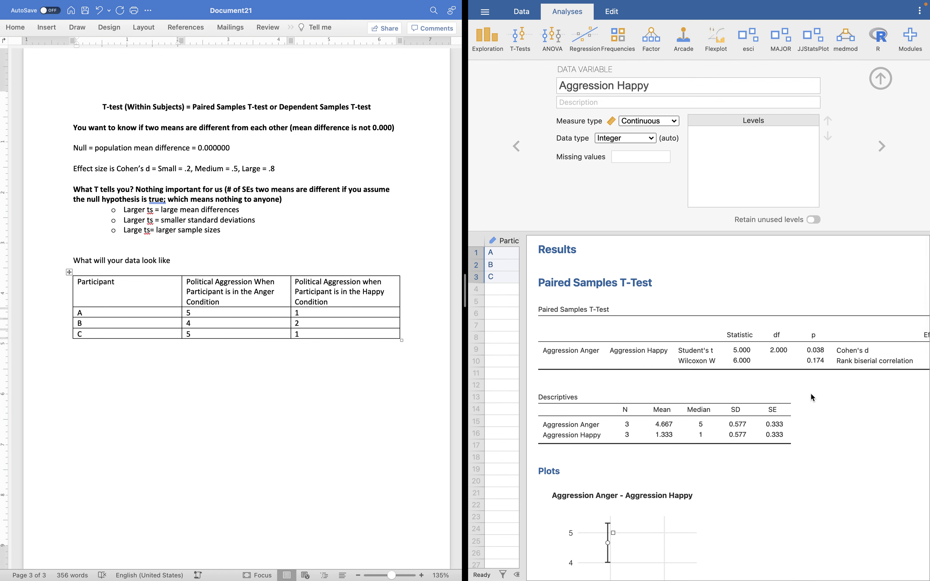
{"action": "scroll", "coordinate": [822, 394], "scroll_direction": "right", "scroll_amount": 5}
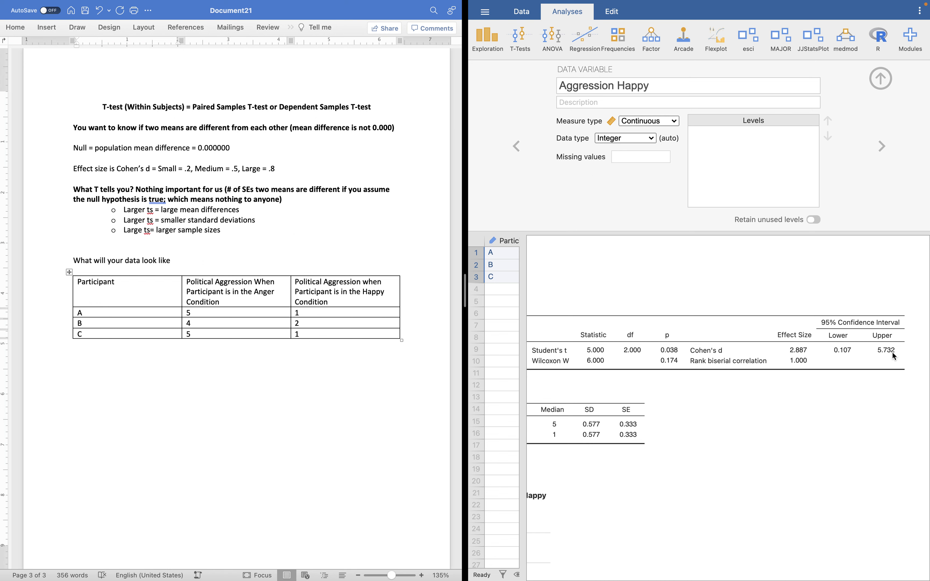
{"action": "scroll", "coordinate": [660, 364], "scroll_direction": "left", "scroll_amount": 1}
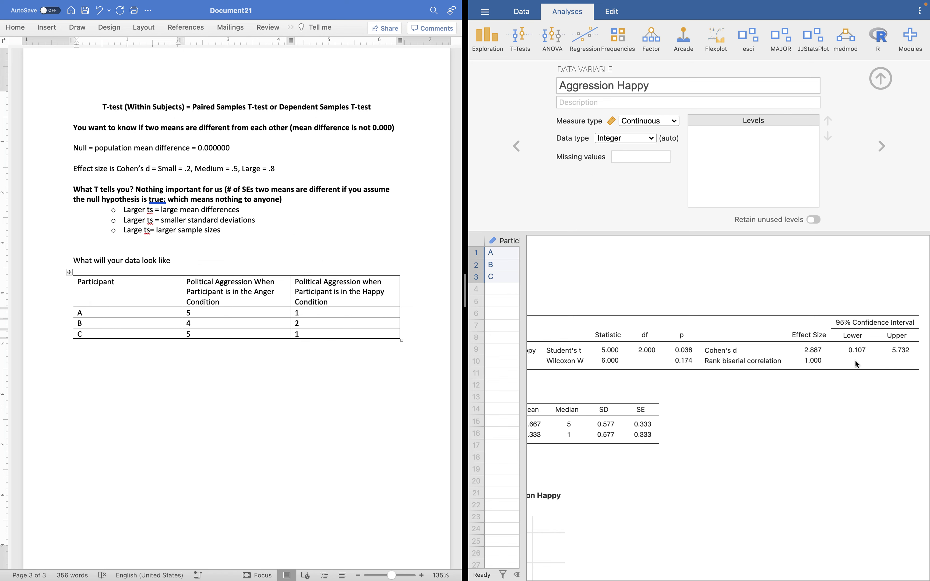
{"action": "scroll", "coordinate": [856, 359], "scroll_direction": "right", "scroll_amount": 1}
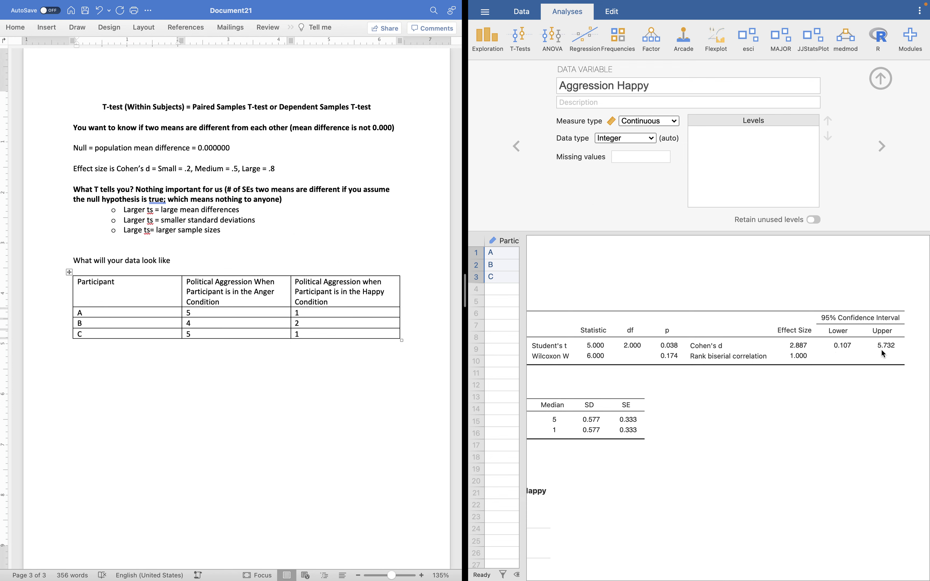
{"action": "scroll", "coordinate": [790, 377], "scroll_direction": "left", "scroll_amount": 5}
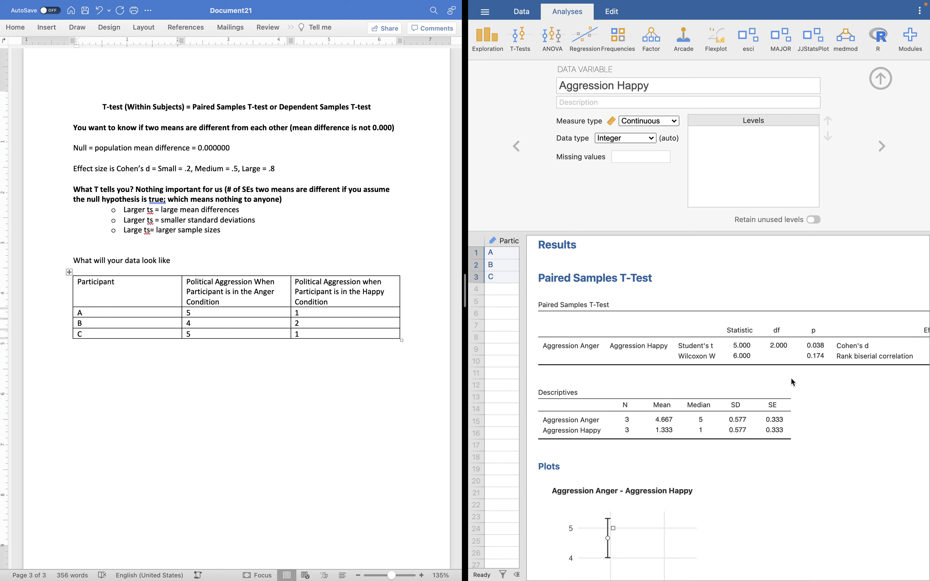